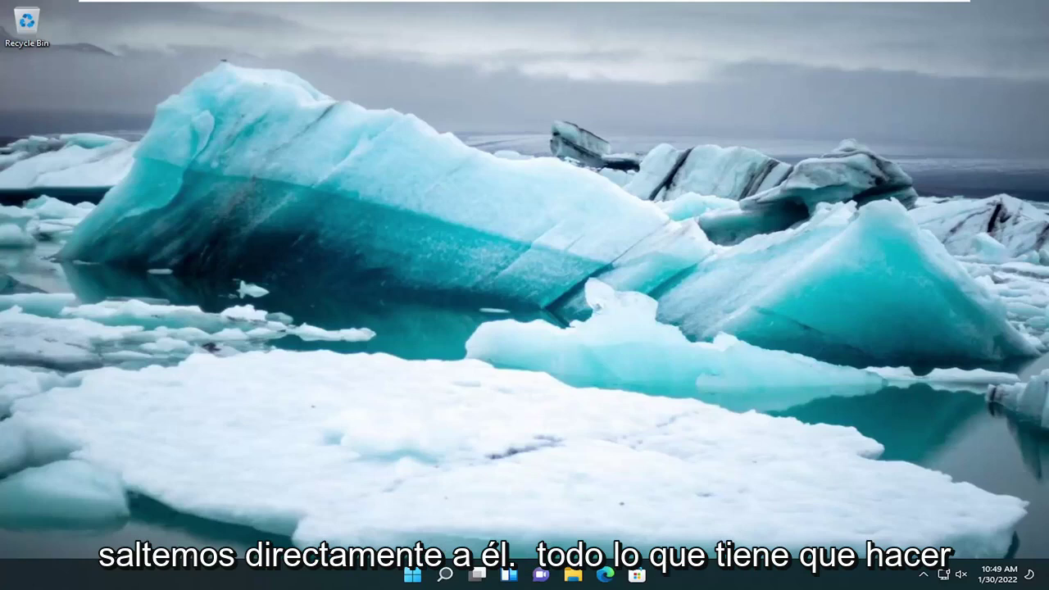
Step: Search Windows for 'regedit' to find Registry Editor
click(445, 575)
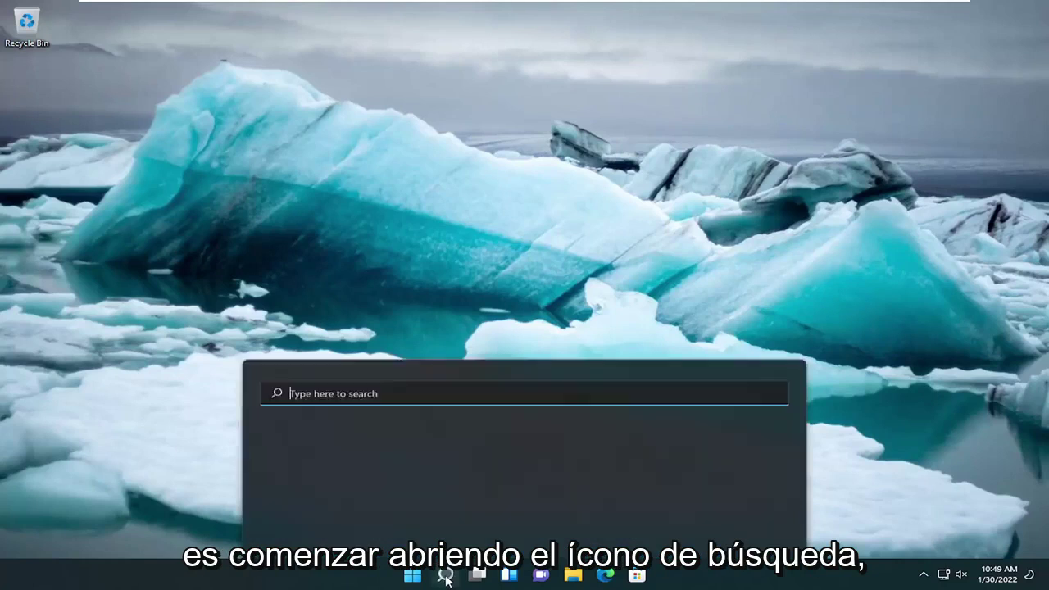
text(re)
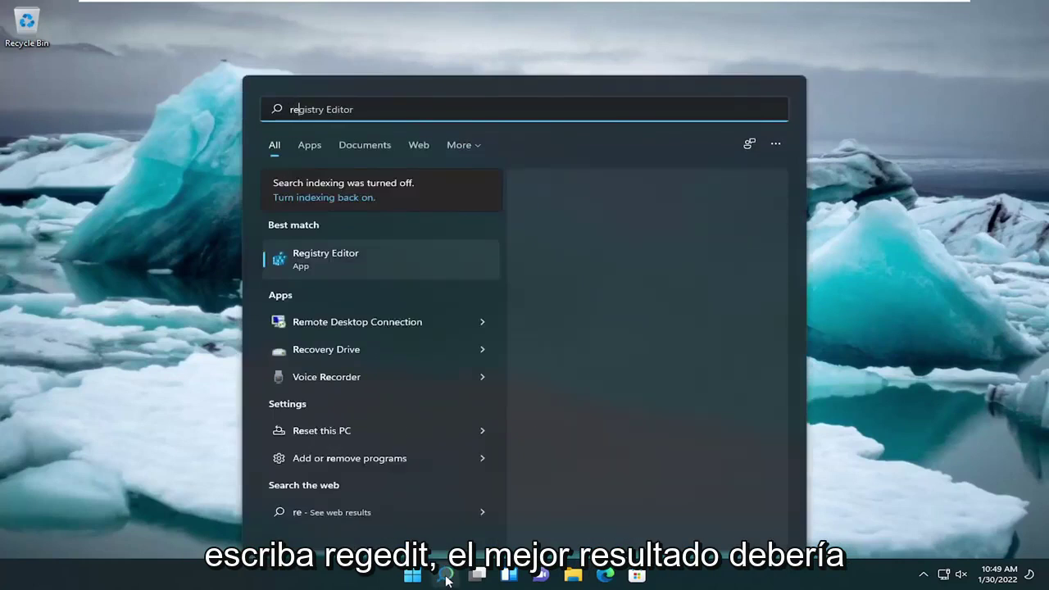
text(gedit)
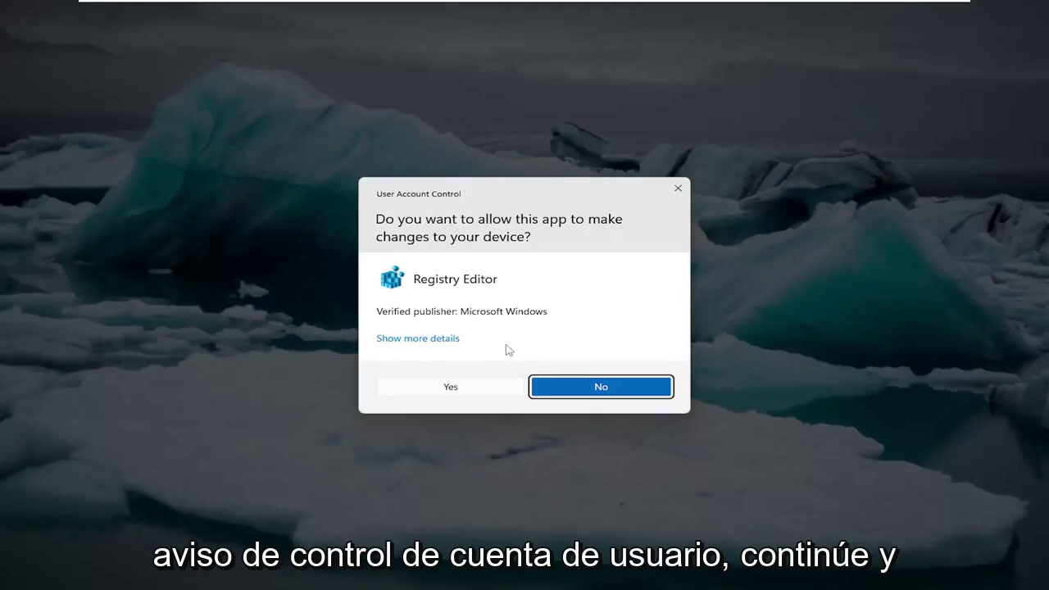
click(482, 393)
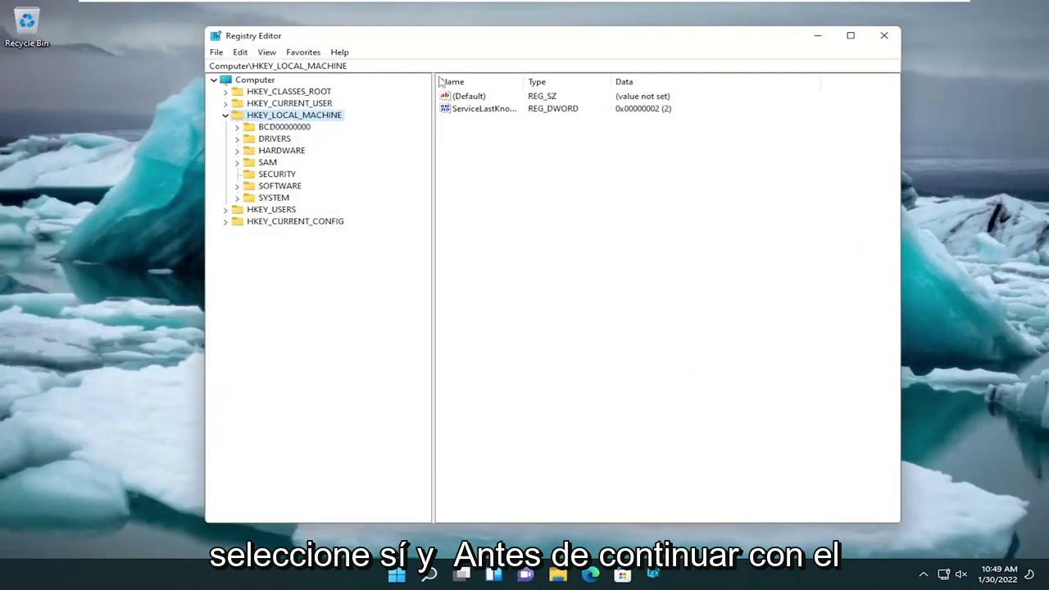
click(226, 114)
click(239, 82)
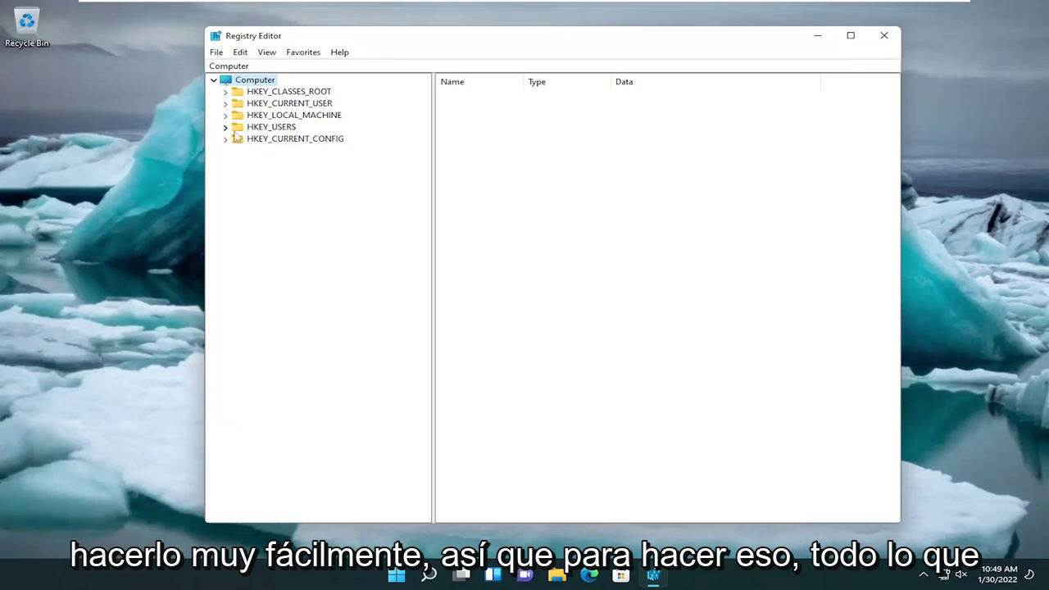
click(217, 52)
click(240, 87)
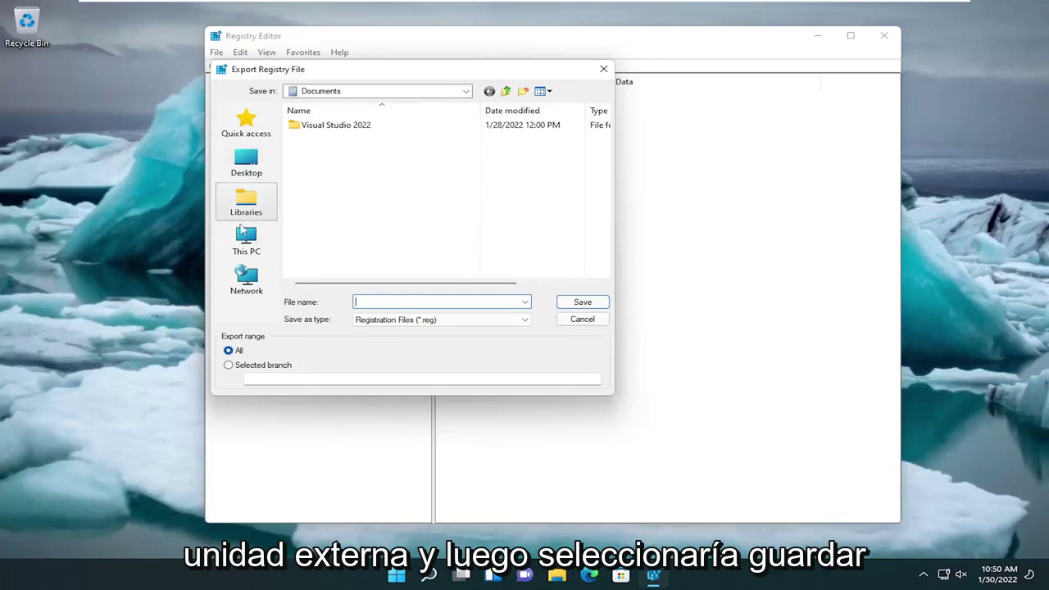
click(580, 322)
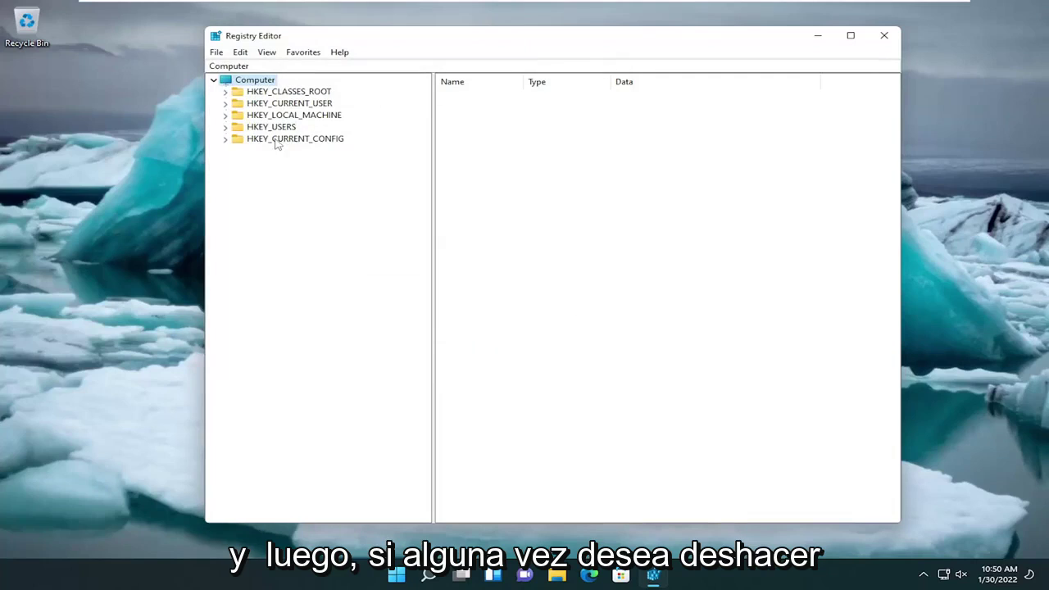
click(217, 53)
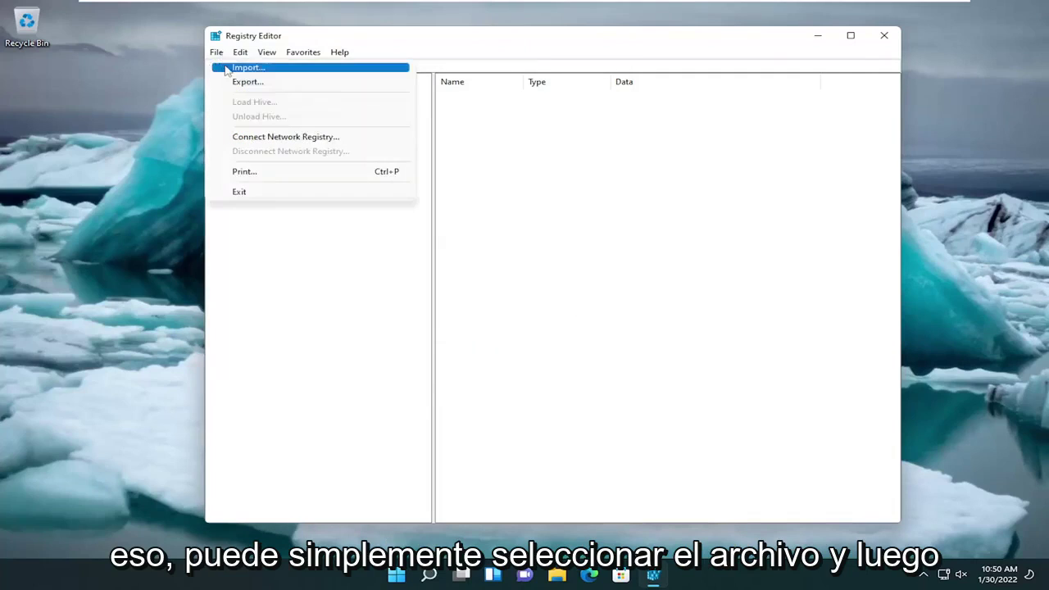
click(258, 175)
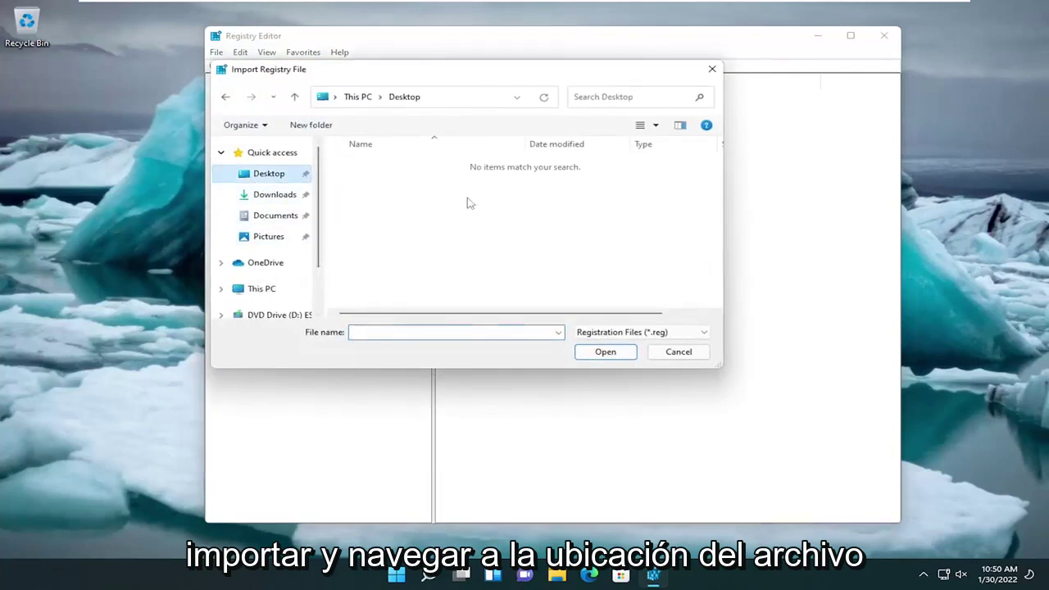
click(677, 352)
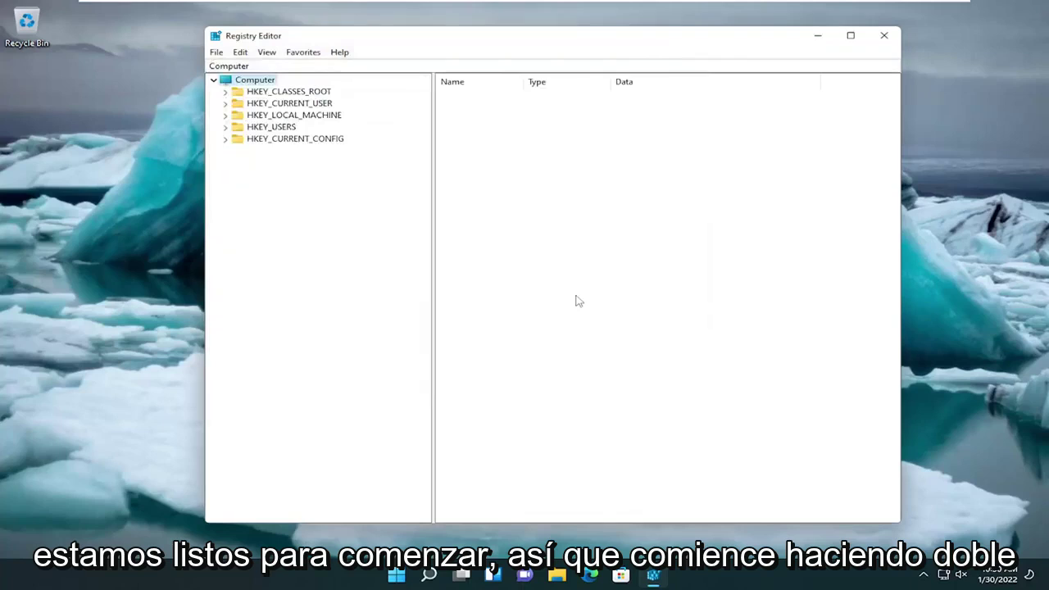
Step: Expand HKEY_LOCAL_MACHINE\SOFTWARE\Policies\Microsoft in the tree down to the Windows key
double_click(299, 118)
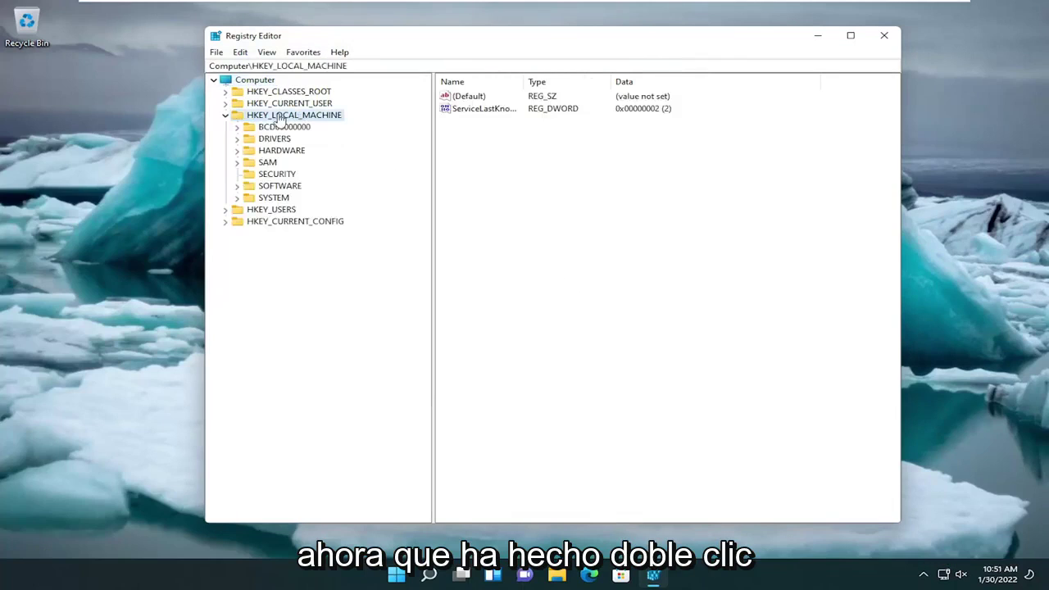
double_click(267, 186)
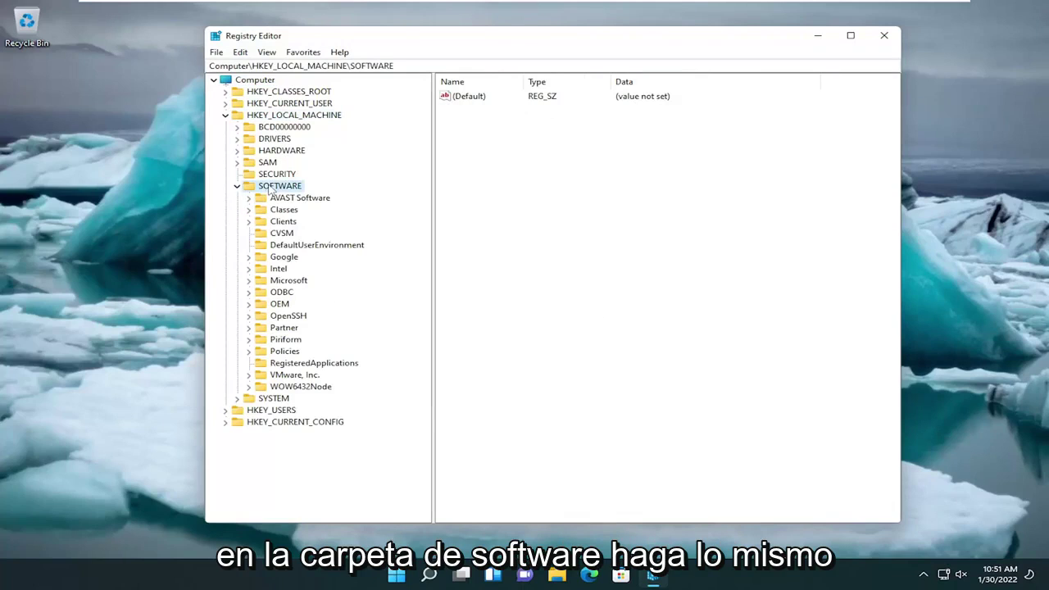
double_click(285, 352)
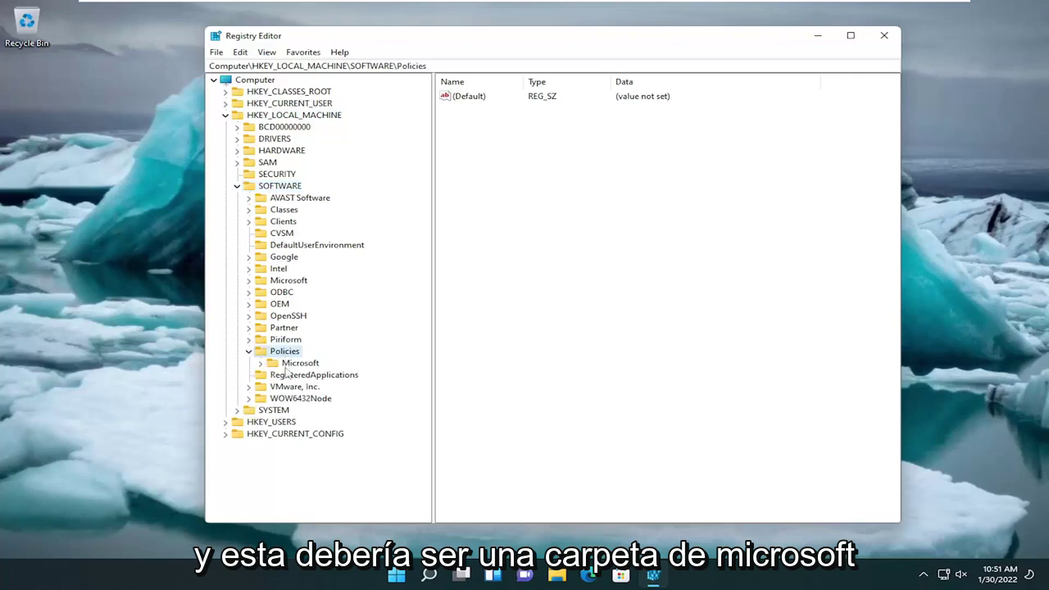
double_click(300, 364)
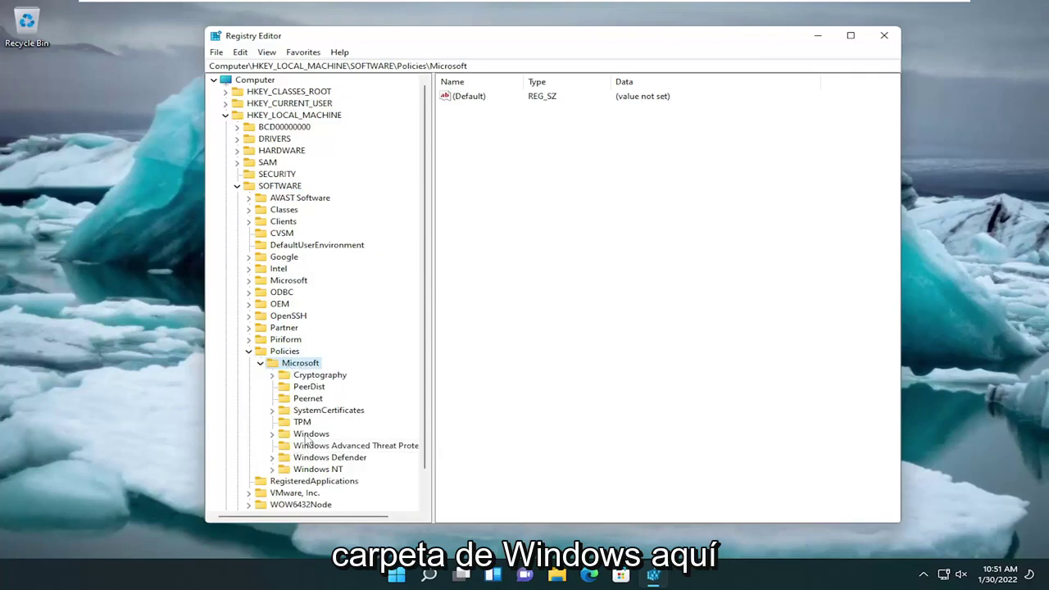
double_click(307, 434)
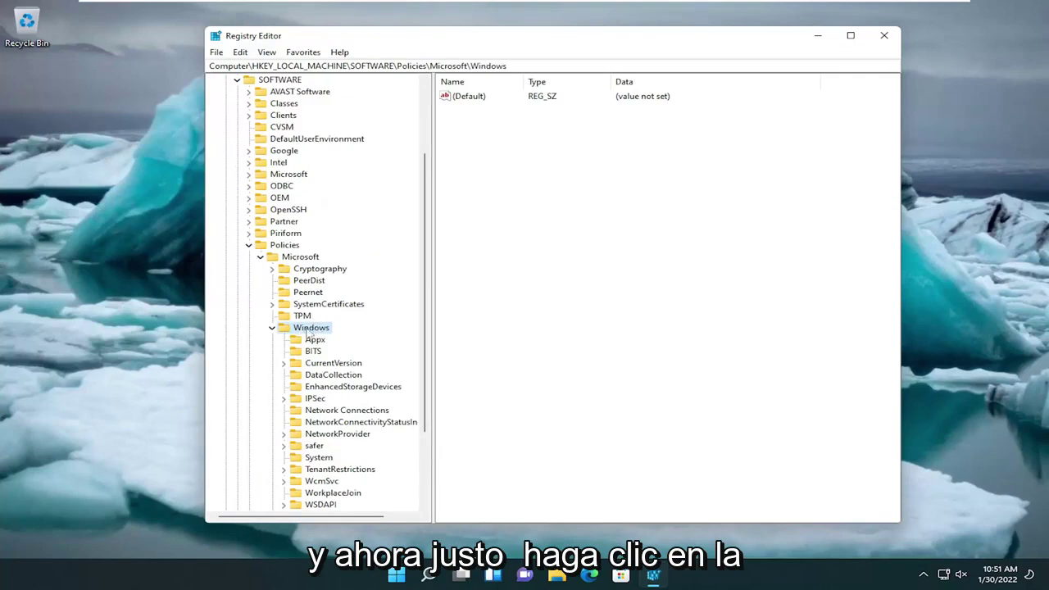
Step: Create a new subkey under the Windows key named 'Windows Search'
right_click(310, 328)
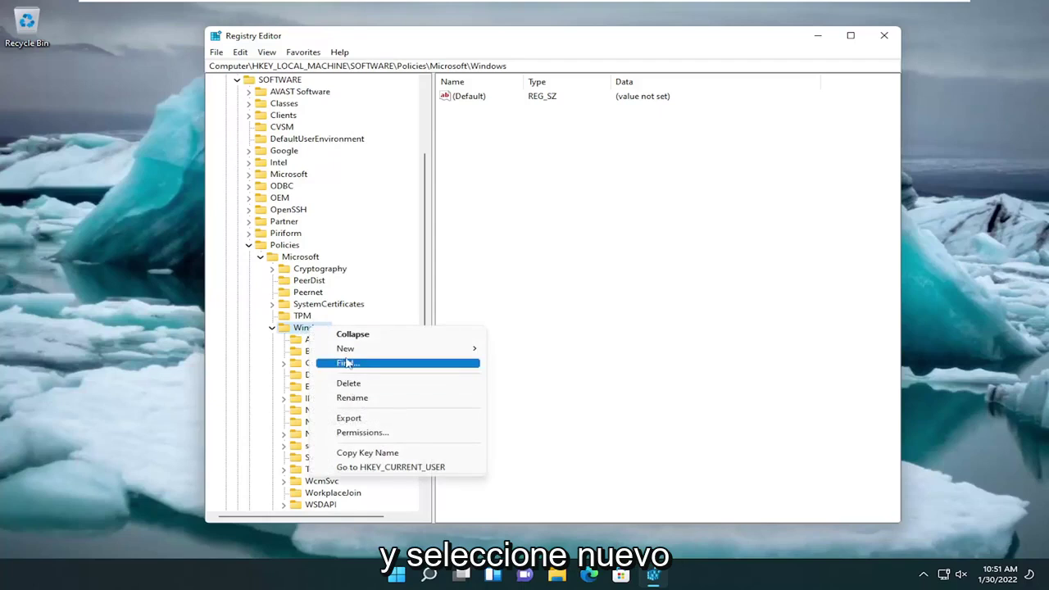
mouse_move(345, 349)
click(537, 351)
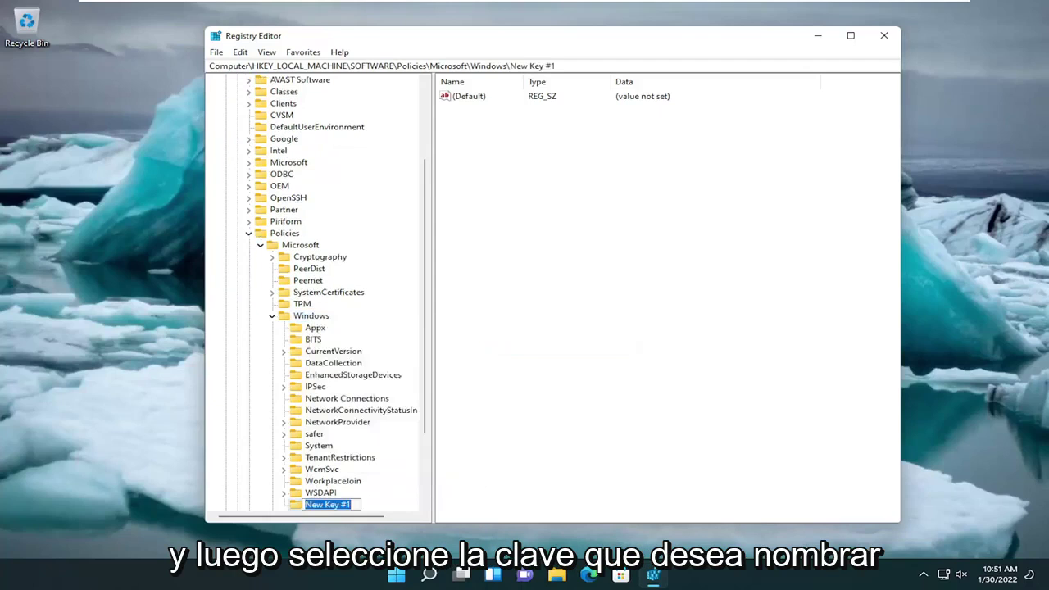
text(e)
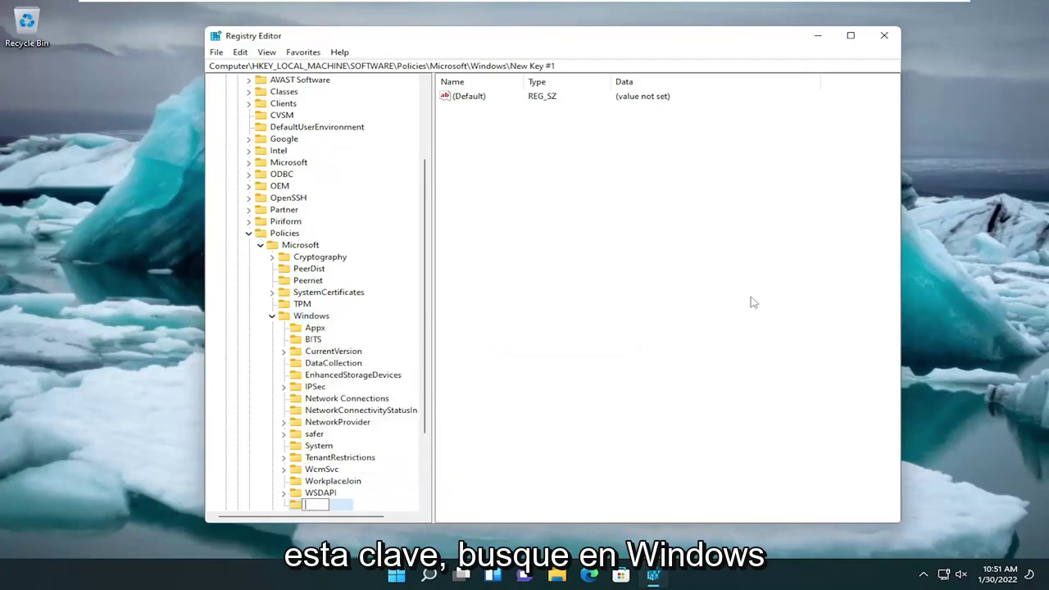
text(ndows Secu)
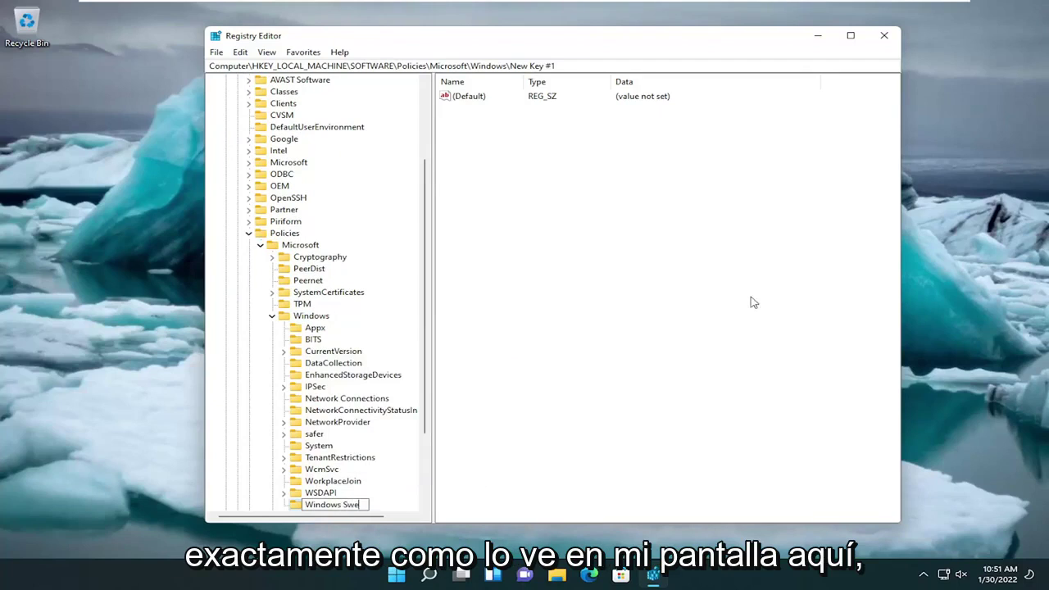
key(BackSpace)
key(BackSpace)
text(arch)
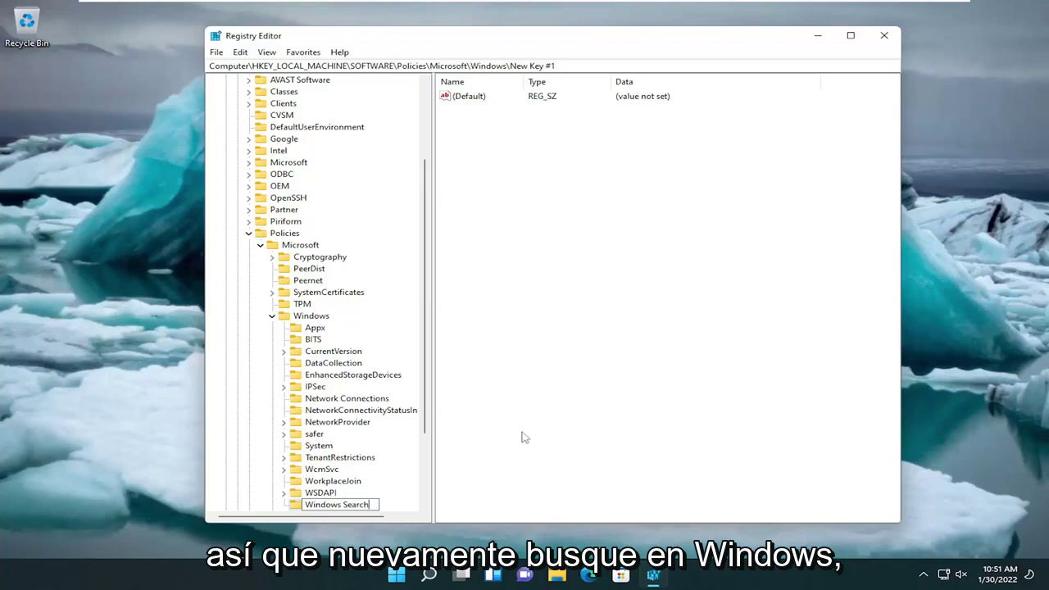
key(Return)
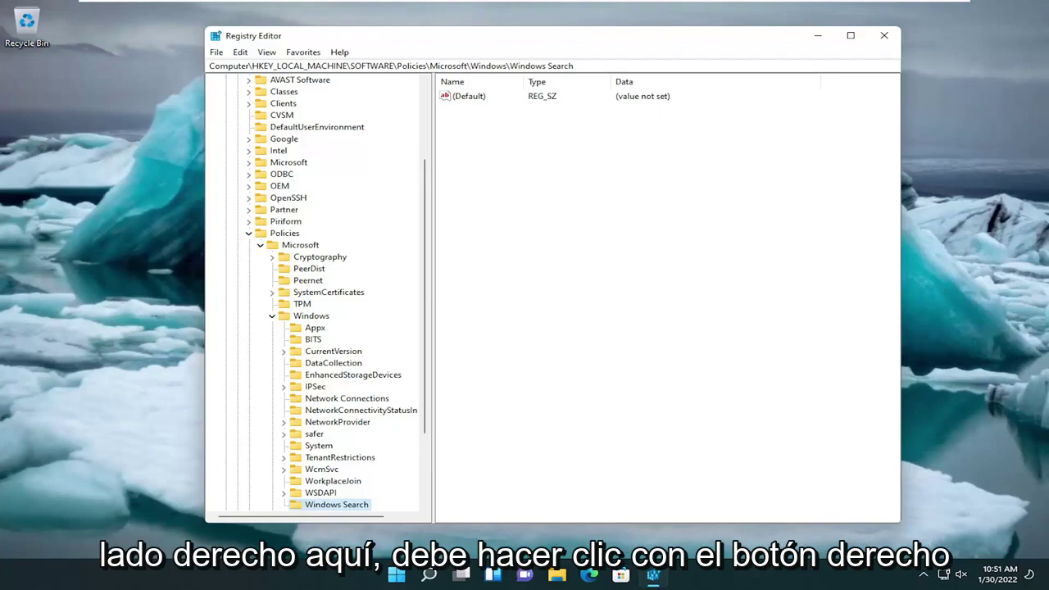
Step: Add a DWORD (32-bit) value named PreventUsingAdvancedIndexingOptions to the Windows Search key
right_click(532, 154)
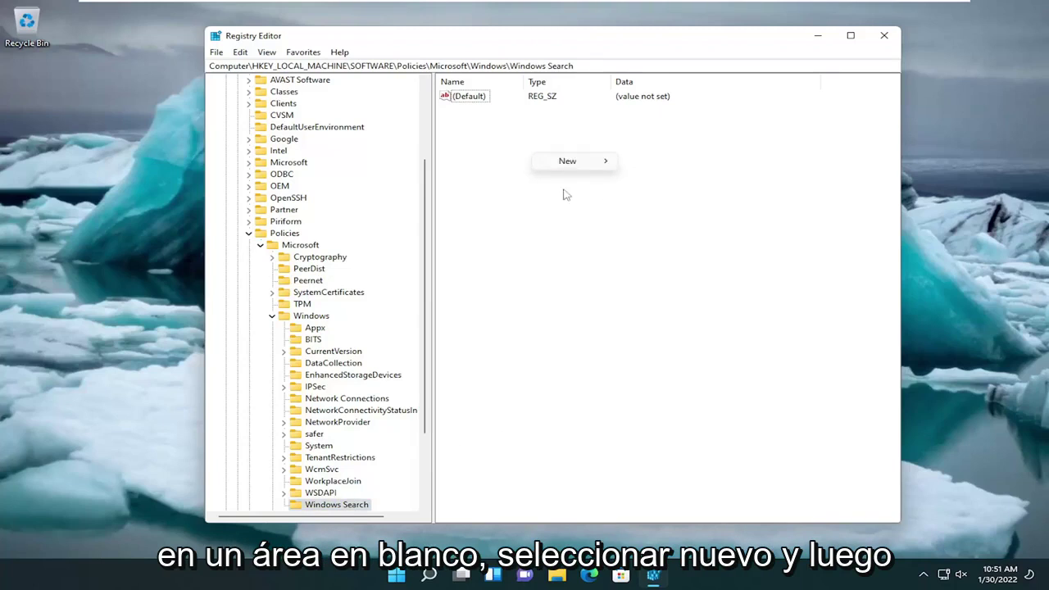
click(678, 211)
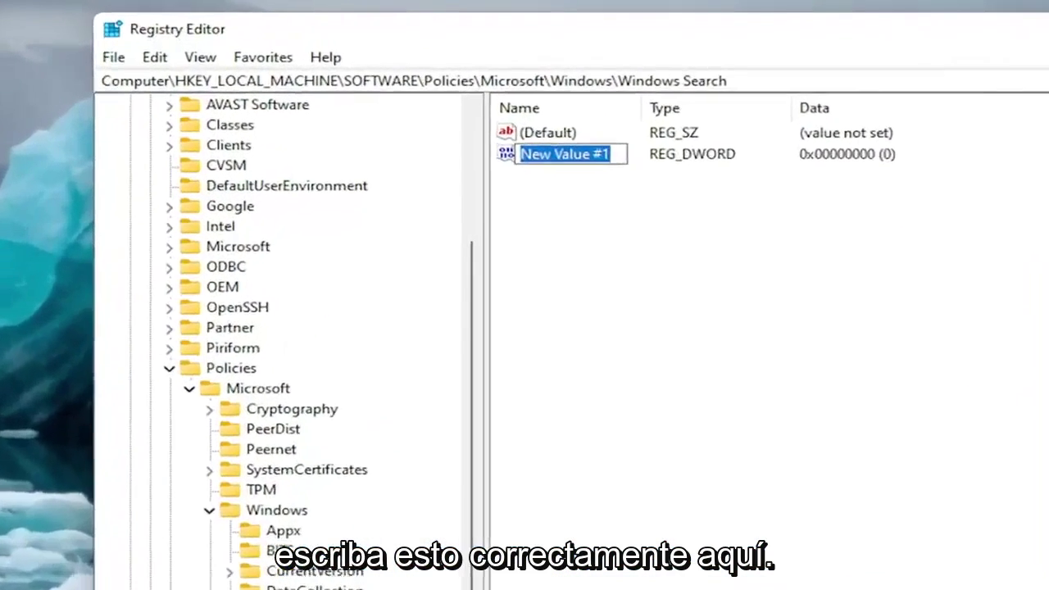
key(BackSpace)
text(Prevent)
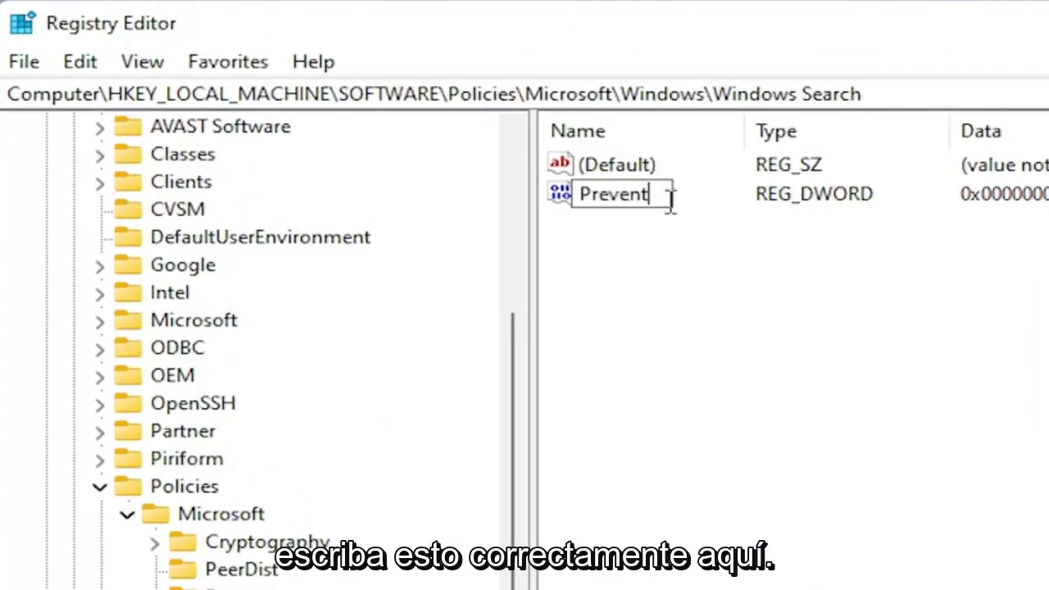
text(UsingAd)
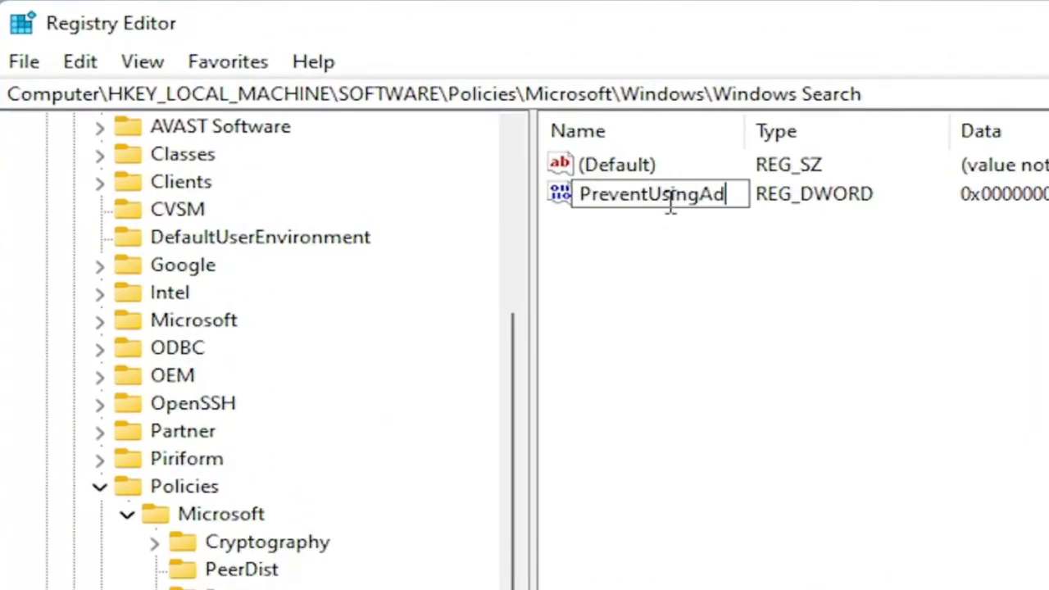
text(vancedInd)
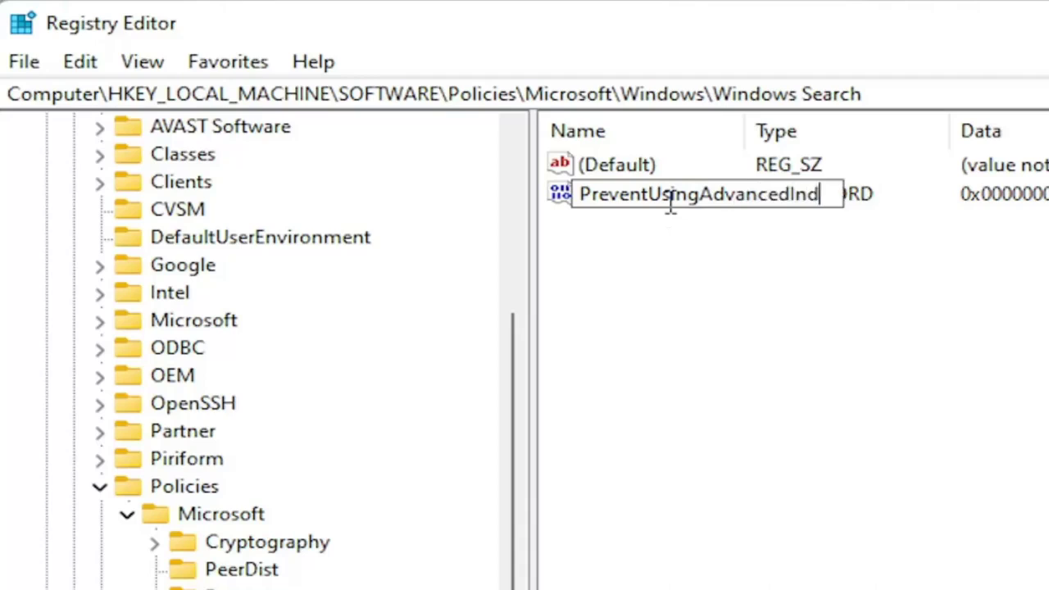
text(exingOptions)
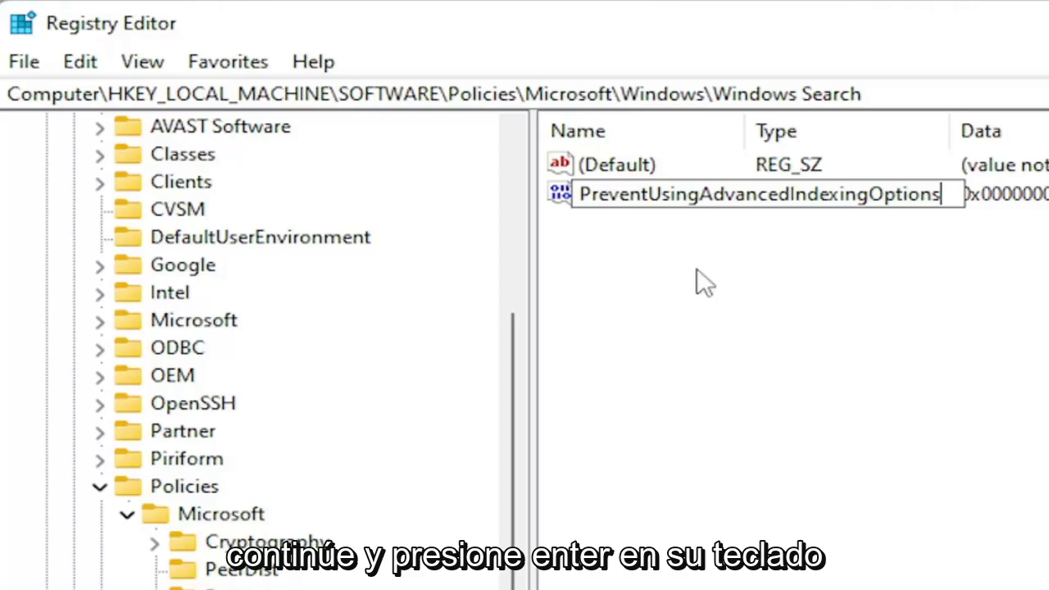
key(Return)
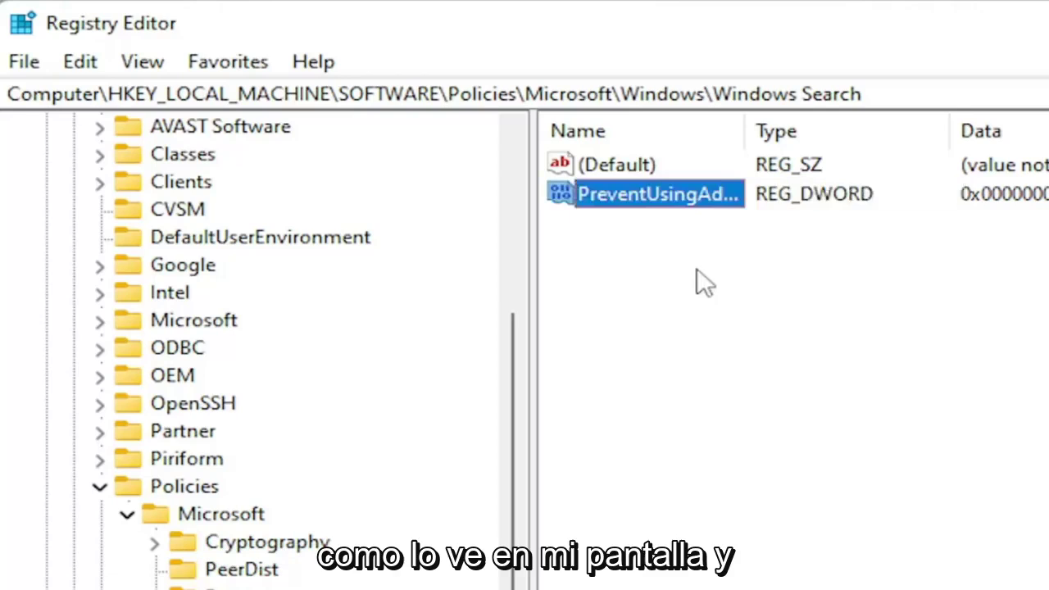
Step: Change PreventUsingAdvancedIndexingOptions value data to 1 (hexadecimal) and save it
double_click(699, 194)
drag(358, 159, 979, 288)
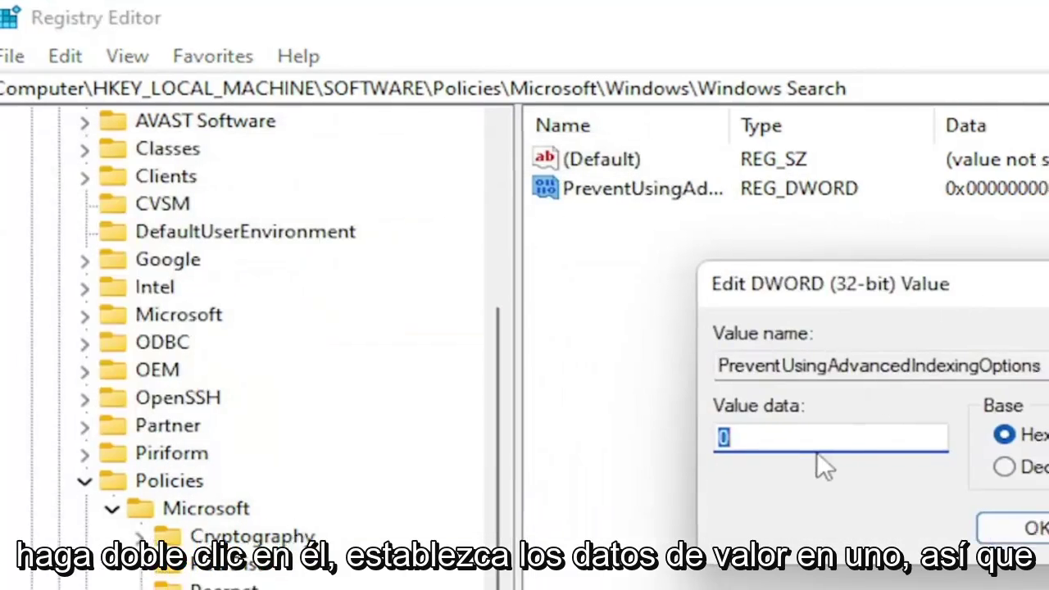
text(1)
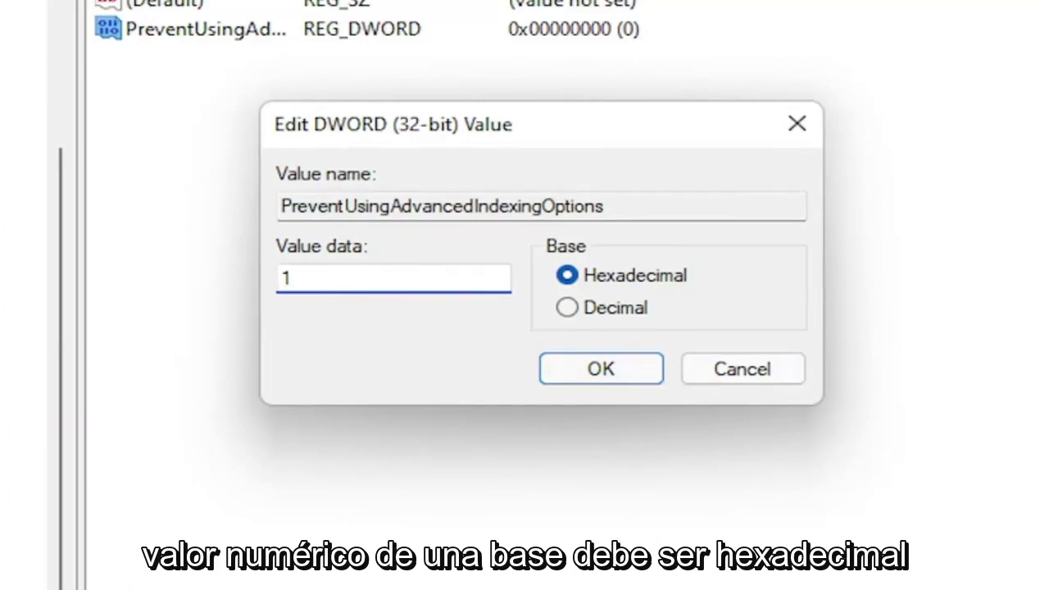
click(599, 371)
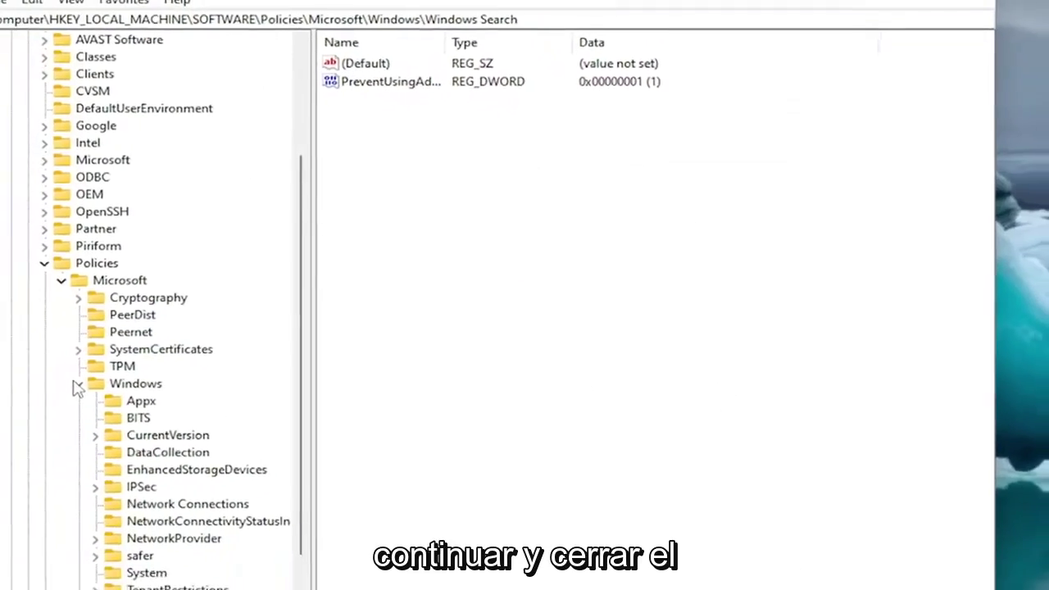
Step: Collapse the HKEY_LOCAL_MACHINE tree, close Registry Editor, and bring up the Start quick-access menu
click(77, 382)
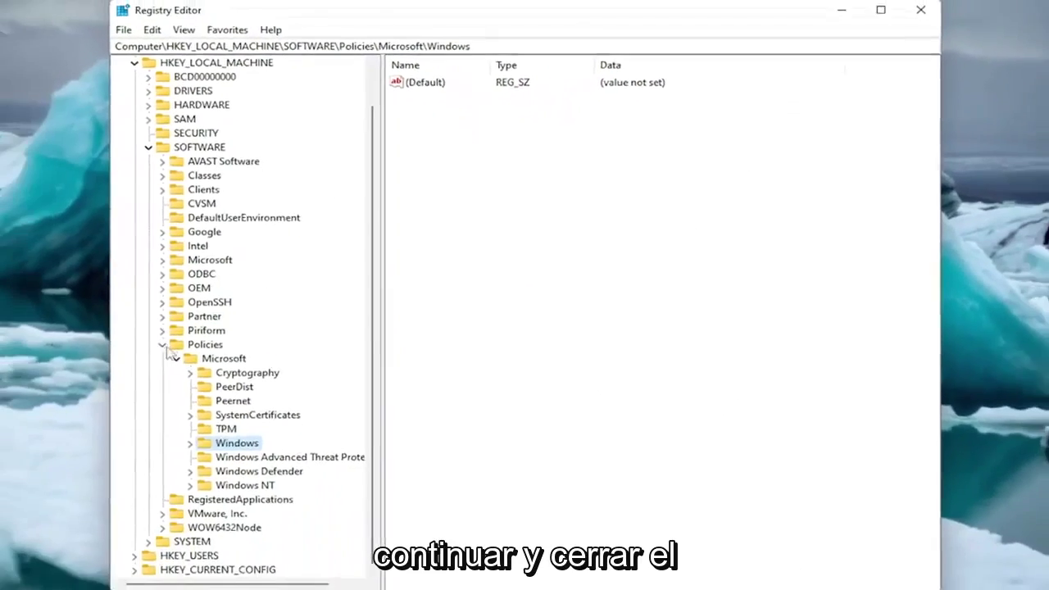
click(175, 358)
click(249, 351)
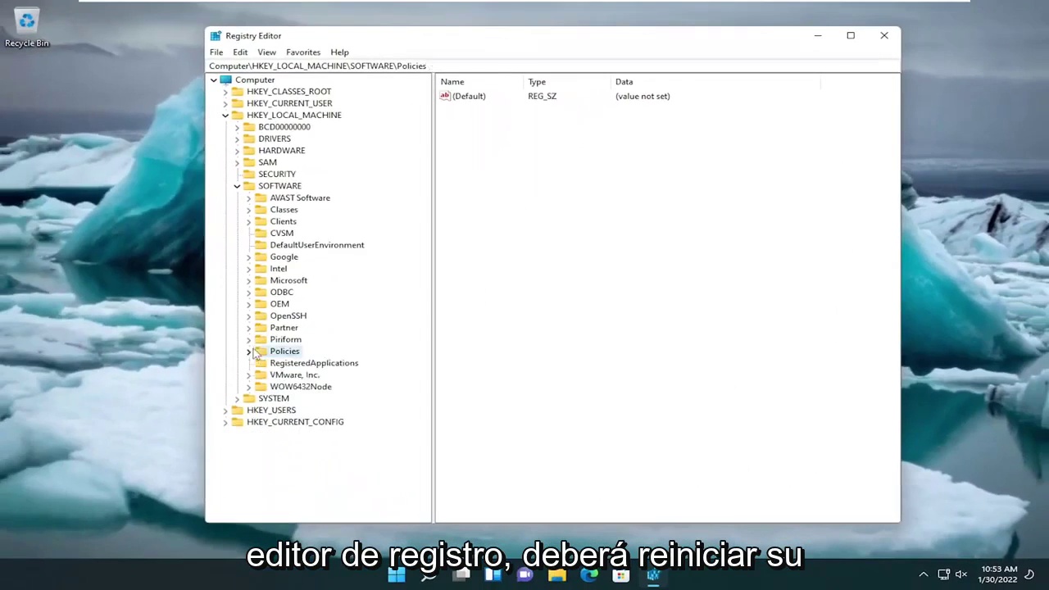
click(237, 185)
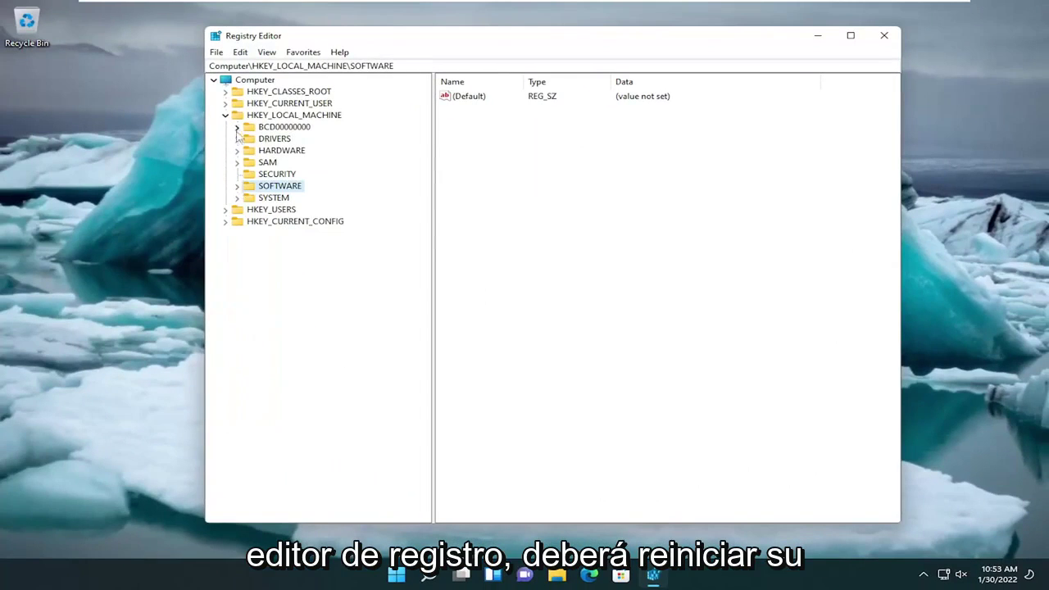
click(224, 115)
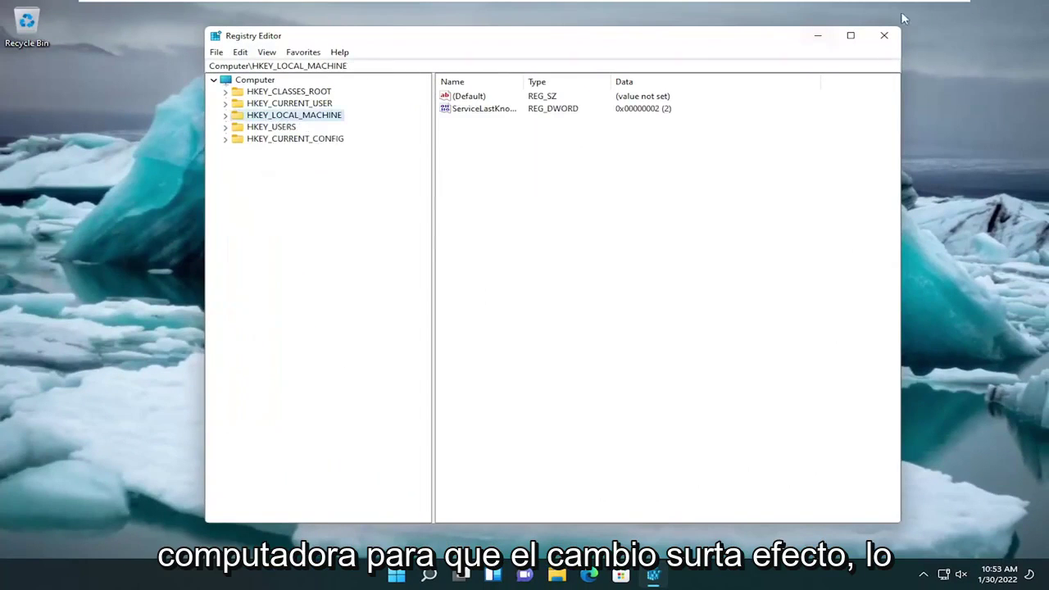
click(884, 35)
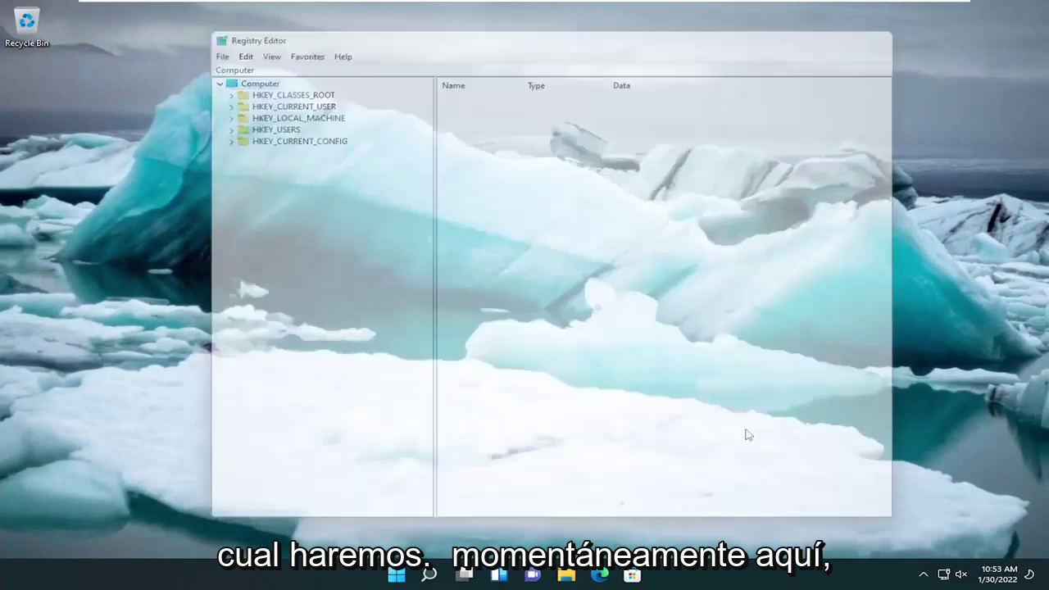
right_click(414, 574)
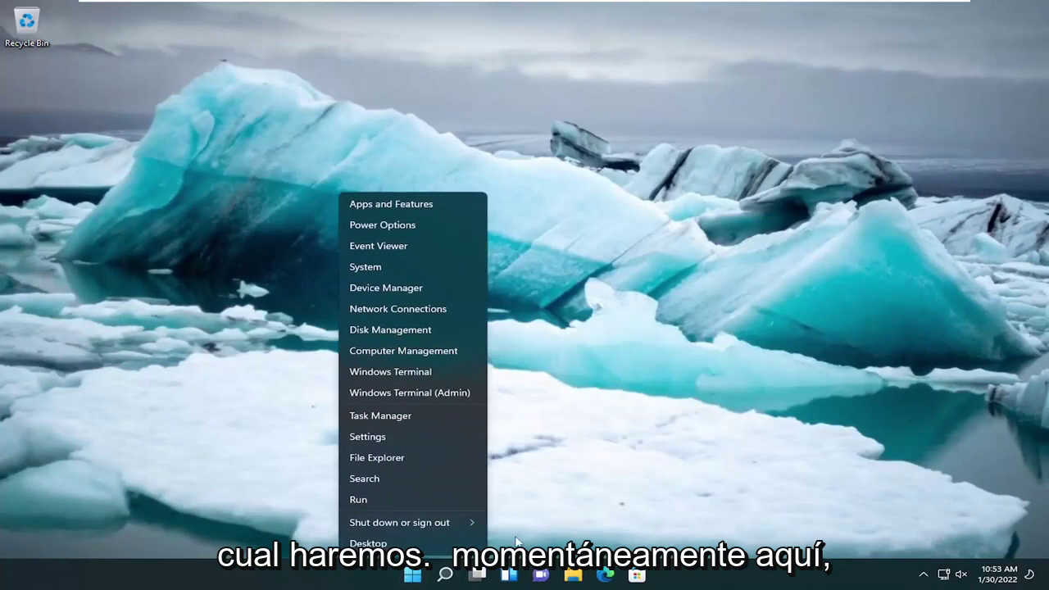